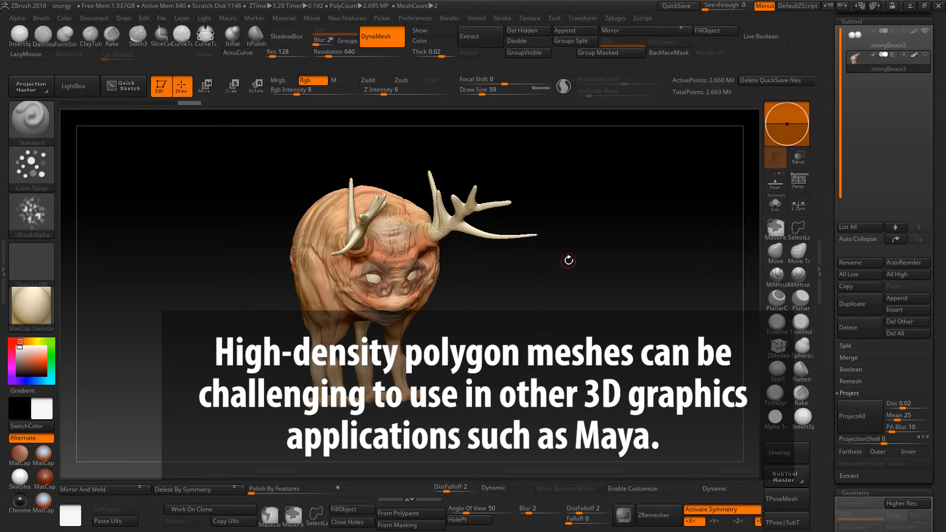
pyautogui.moveTo(599, 279); pyautogui.dragTo(553, 259)
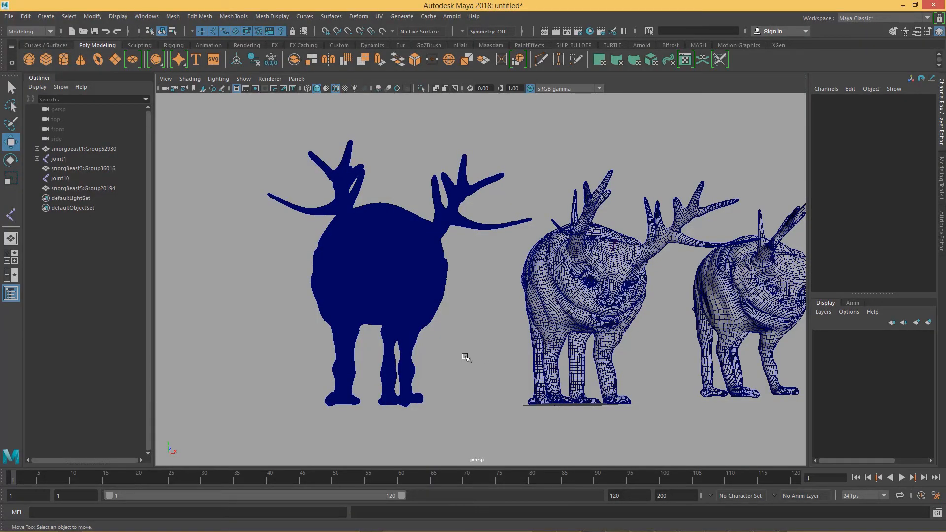
# Switch to Maya and examine the wireframe density of the high-resolution beast from several angles, including close up on its face
pyautogui.keyDown('alt'); pyautogui.moveTo(467, 369); pyautogui.dragTo(497, 378); pyautogui.keyUp('alt')
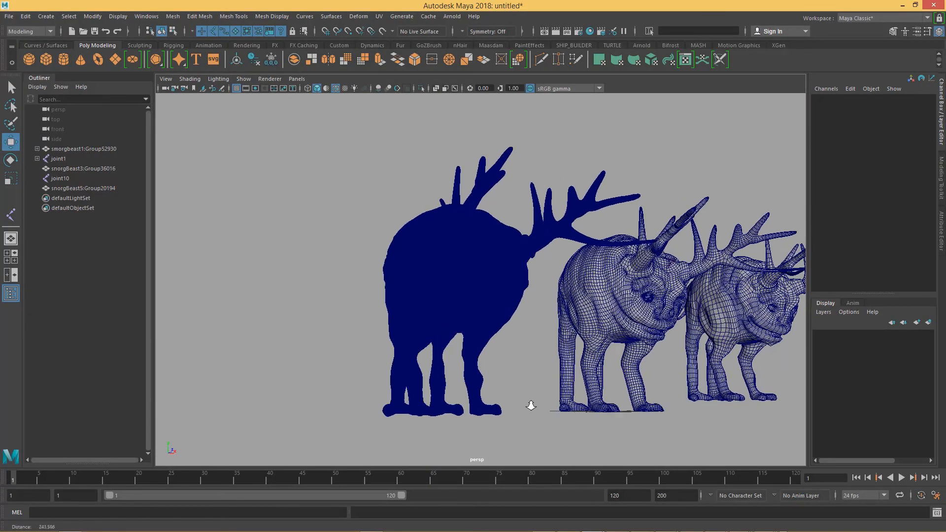
pyautogui.keyDown('alt'); pyautogui.moveTo(531, 404); pyautogui.dragTo(537, 383, button='right'); pyautogui.keyUp('alt')
pyautogui.keyDown('alt'); pyautogui.moveTo(540, 381); pyautogui.dragTo(515, 363, button='middle'); pyautogui.keyUp('alt')
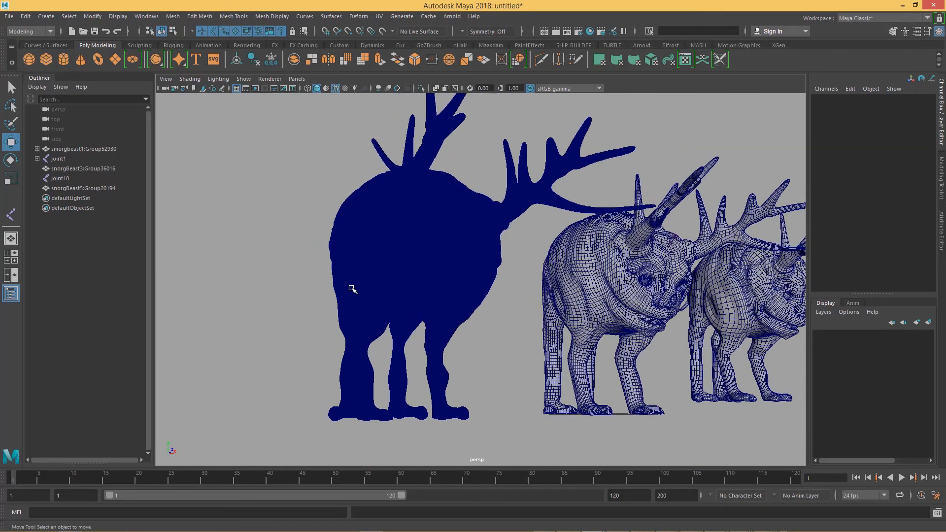
pyautogui.keyDown('alt'); pyautogui.moveTo(528, 363); pyautogui.dragTo(490, 321); pyautogui.keyUp('alt')
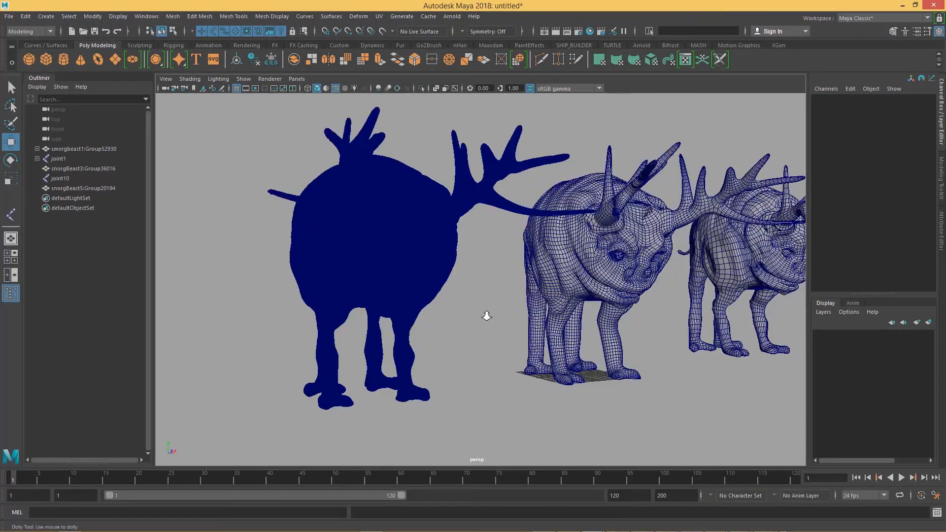
pyautogui.keyDown('alt'); pyautogui.moveTo(486, 317); pyautogui.dragTo(497, 320, button='right'); pyautogui.keyUp('alt')
pyautogui.keyDown('alt'); pyautogui.moveTo(496, 321); pyautogui.dragTo(508, 326, button='middle'); pyautogui.keyUp('alt')
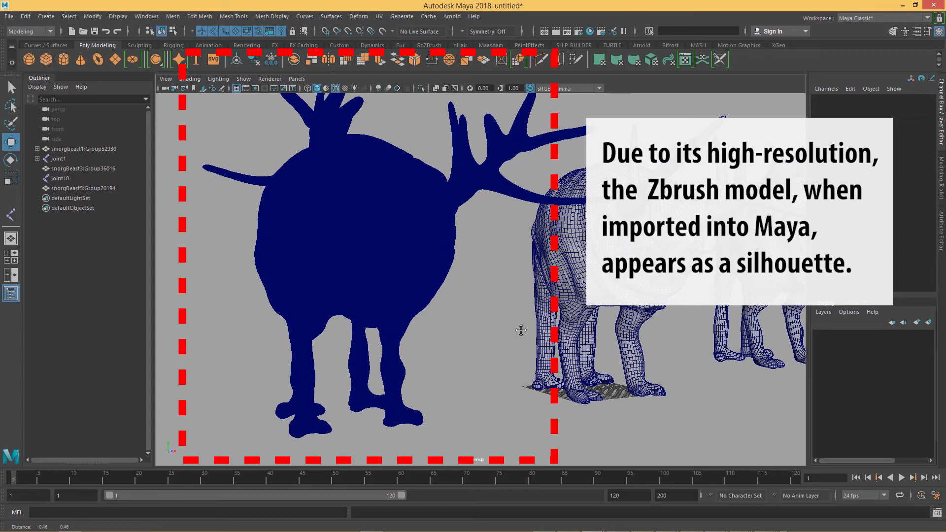
pyautogui.scroll(10, 522, 332)
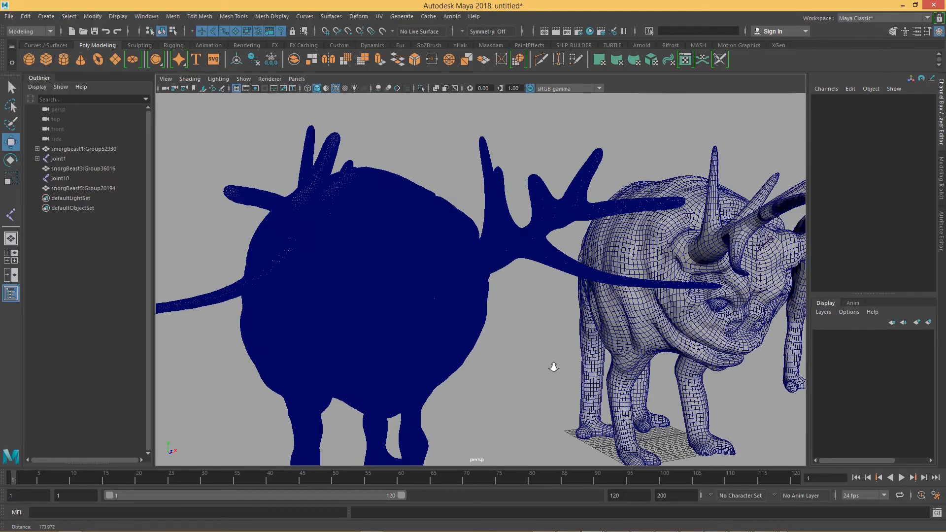
pyautogui.scroll(-3, 566, 372)
pyautogui.scroll(5, 591, 378)
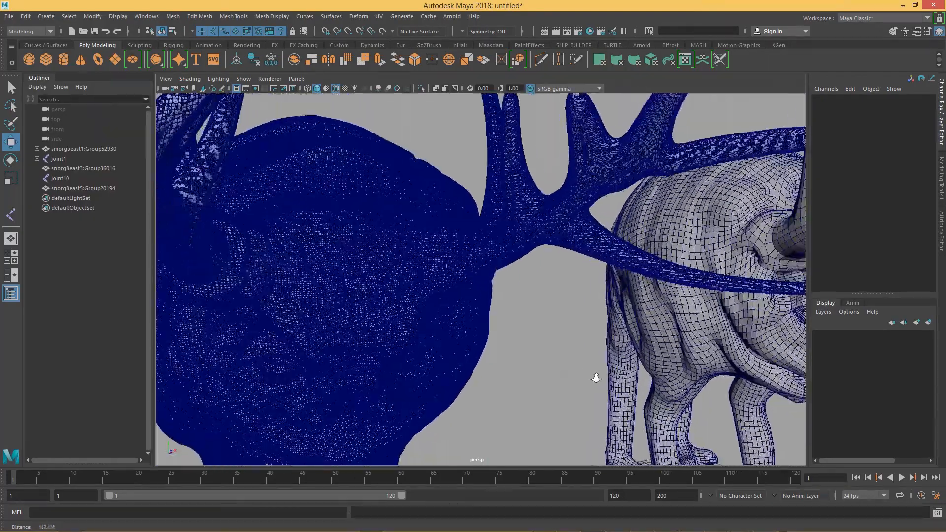
pyautogui.keyDown('alt'); pyautogui.moveTo(596, 356); pyautogui.dragTo(673, 297, button='middle'); pyautogui.keyUp('alt')
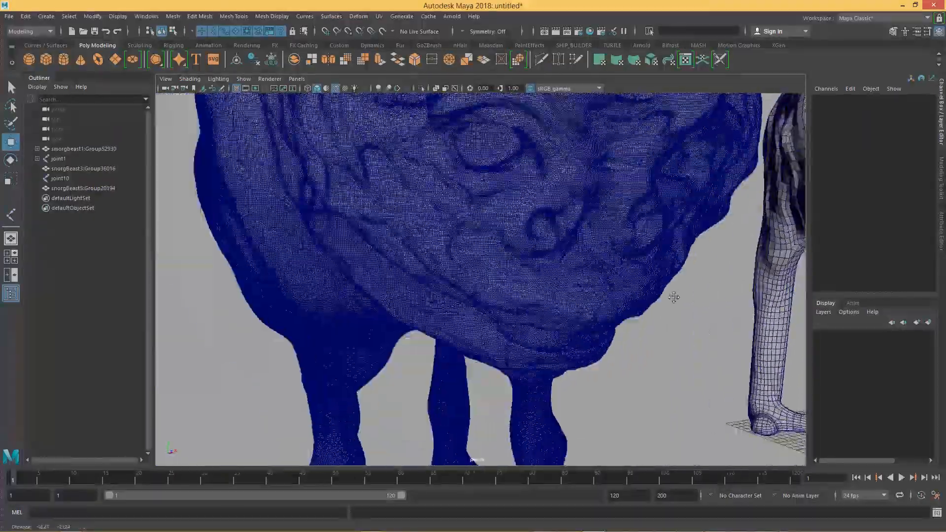
pyautogui.keyDown('alt'); pyautogui.moveTo(674, 298); pyautogui.dragTo(669, 365); pyautogui.keyUp('alt')
pyautogui.keyDown('alt'); pyautogui.moveTo(669, 364); pyautogui.dragTo(521, 292, button='right'); pyautogui.keyUp('alt')
pyautogui.keyDown('alt'); pyautogui.moveTo(521, 291); pyautogui.dragTo(562, 309); pyautogui.keyUp('alt')
pyautogui.keyDown('alt'); pyautogui.moveTo(532, 307); pyautogui.dragTo(561, 308, button='right'); pyautogui.keyUp('alt')
pyautogui.keyDown('alt'); pyautogui.moveTo(560, 308); pyautogui.dragTo(576, 303, button='middle'); pyautogui.keyUp('alt')
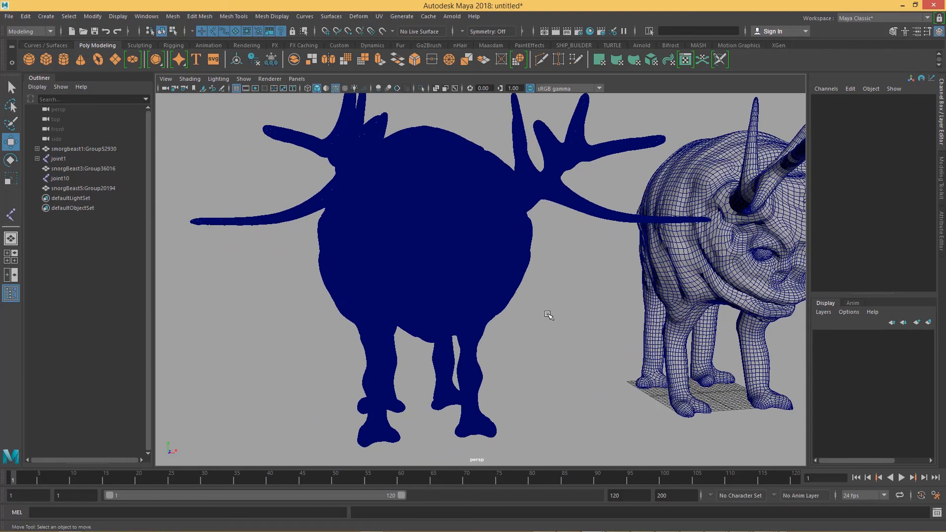
# Examine the wireframe topology of the two lower-resolution beasts, looking at their heads, bodies and legs from different angles
pyautogui.moveTo(548, 313)
pyautogui.keyDown('alt'); pyautogui.mouseDown(button='right')
pyautogui.moveTo(608, 332)
pyautogui.moveTo(557, 310)
pyautogui.mouseUp(button='right'); pyautogui.keyUp('alt')
pyautogui.keyDown('alt'); pyautogui.moveTo(511, 317); pyautogui.dragTo(424, 317, button='middle'); pyautogui.keyUp('alt')
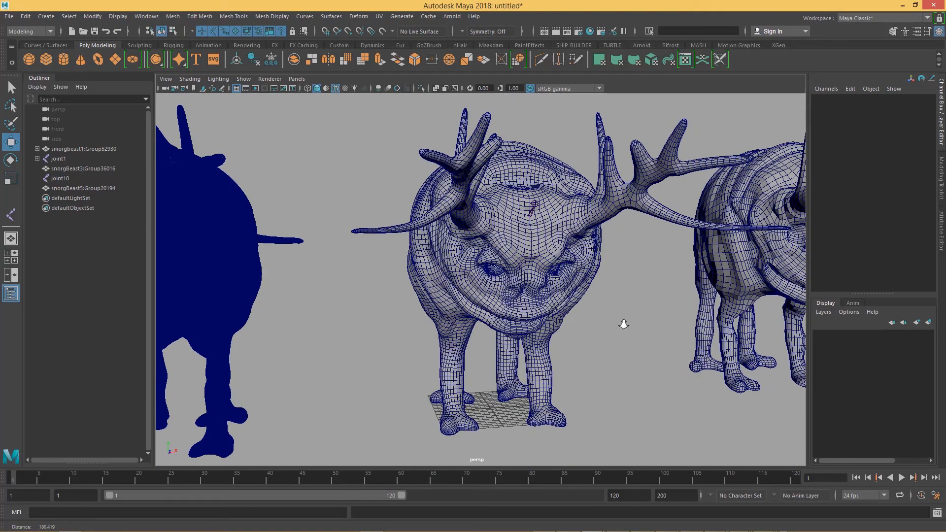
pyautogui.keyDown('alt'); pyautogui.moveTo(623, 325); pyautogui.dragTo(668, 330, button='right'); pyautogui.keyUp('alt')
pyautogui.keyDown('alt'); pyautogui.moveTo(615, 343); pyautogui.dragTo(598, 355); pyautogui.keyUp('alt')
pyautogui.keyDown('alt'); pyautogui.moveTo(598, 356); pyautogui.dragTo(636, 315, button='right'); pyautogui.keyUp('alt')
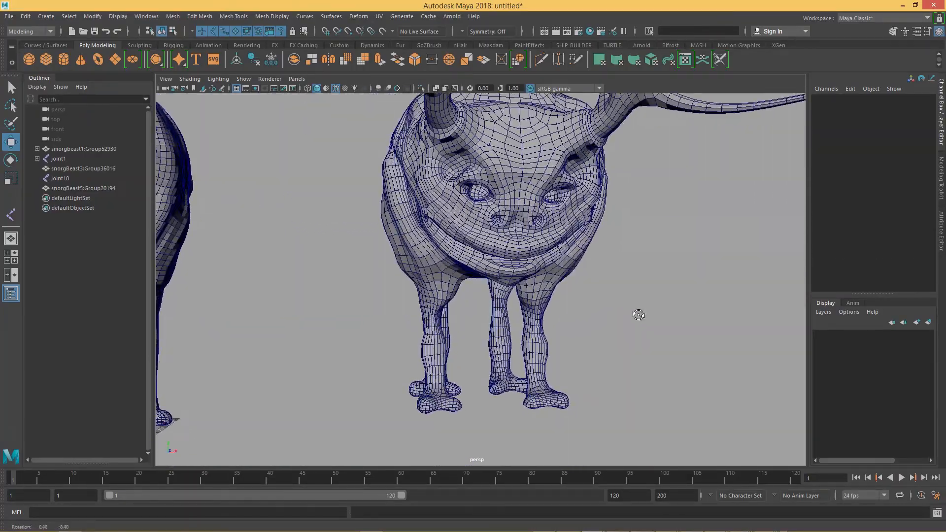
pyautogui.keyDown('alt'); pyautogui.moveTo(636, 314); pyautogui.dragTo(616, 324); pyautogui.keyUp('alt')
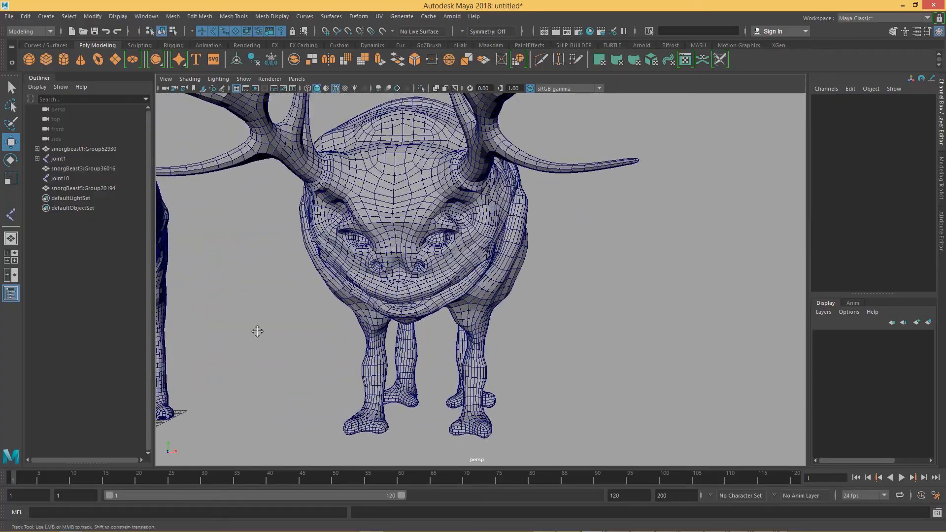
pyautogui.keyDown('alt'); pyautogui.moveTo(255, 330); pyautogui.dragTo(556, 345); pyautogui.keyUp('alt')
pyautogui.keyDown('alt'); pyautogui.moveTo(555, 345); pyautogui.dragTo(491, 330, button='right'); pyautogui.keyUp('alt')
pyautogui.keyDown('alt'); pyautogui.moveTo(492, 331); pyautogui.dragTo(433, 357, button='middle'); pyautogui.keyUp('alt')
pyautogui.keyDown('alt'); pyautogui.moveTo(433, 357); pyautogui.dragTo(340, 321, button='right'); pyautogui.keyUp('alt')
pyautogui.keyDown('alt'); pyautogui.moveTo(414, 336); pyautogui.dragTo(454, 338, button='right'); pyautogui.keyUp('alt')
pyautogui.keyDown('alt'); pyautogui.moveTo(479, 333); pyautogui.dragTo(498, 337); pyautogui.keyUp('alt')
pyautogui.keyDown('alt'); pyautogui.moveTo(547, 343); pyautogui.dragTo(387, 339, button='middle'); pyautogui.keyUp('alt')
pyautogui.keyDown('alt'); pyautogui.moveTo(569, 321); pyautogui.dragTo(725, 372); pyautogui.keyUp('alt')
pyautogui.keyDown('alt'); pyautogui.moveTo(725, 371); pyautogui.dragTo(614, 356, button='right'); pyautogui.keyUp('alt')
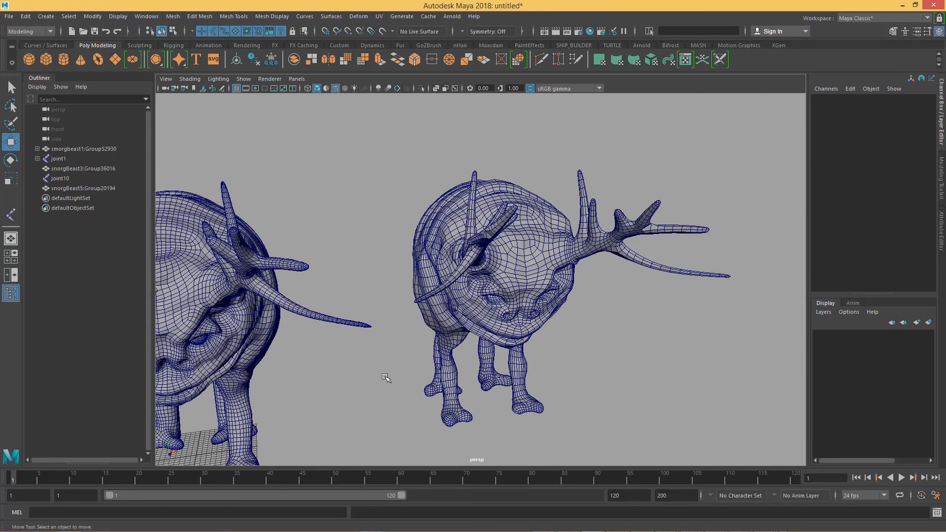
# Compare the mesh density of the high-resolution beast with that of the two lower-resolution versions beside it
pyautogui.keyDown('alt'); pyautogui.moveTo(386, 378); pyautogui.dragTo(665, 393, button='middle'); pyautogui.keyUp('alt')
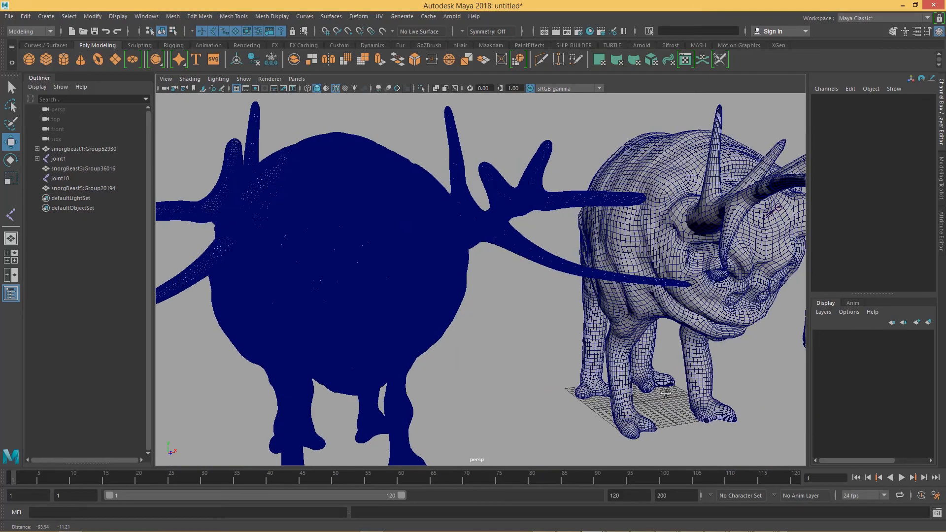
pyautogui.keyDown('alt'); pyautogui.moveTo(538, 376); pyautogui.dragTo(555, 348, button='right'); pyautogui.keyUp('alt')
pyautogui.keyDown('alt'); pyautogui.moveTo(556, 348); pyautogui.dragTo(583, 355); pyautogui.keyUp('alt')
pyautogui.keyDown('alt'); pyautogui.moveTo(583, 356); pyautogui.dragTo(623, 306, button='middle'); pyautogui.keyUp('alt')
pyautogui.keyDown('alt'); pyautogui.moveTo(623, 305); pyautogui.dragTo(655, 324, button='right'); pyautogui.keyUp('alt')
pyautogui.keyDown('alt'); pyautogui.moveTo(655, 324); pyautogui.dragTo(627, 327); pyautogui.keyUp('alt')
pyautogui.keyDown('alt'); pyautogui.moveTo(628, 327); pyautogui.dragTo(610, 306, button='middle'); pyautogui.keyUp('alt')
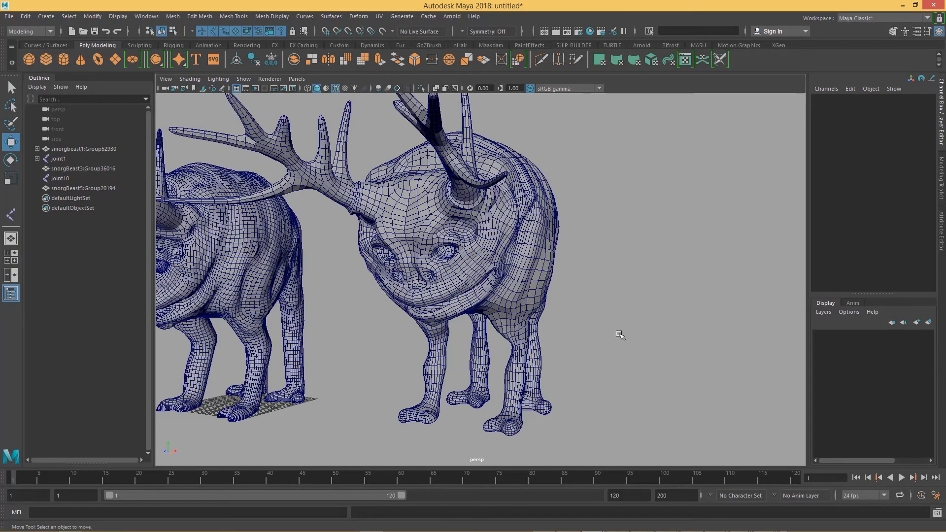
pyautogui.keyDown('alt'); pyautogui.moveTo(626, 321); pyautogui.dragTo(634, 285); pyautogui.keyUp('alt')
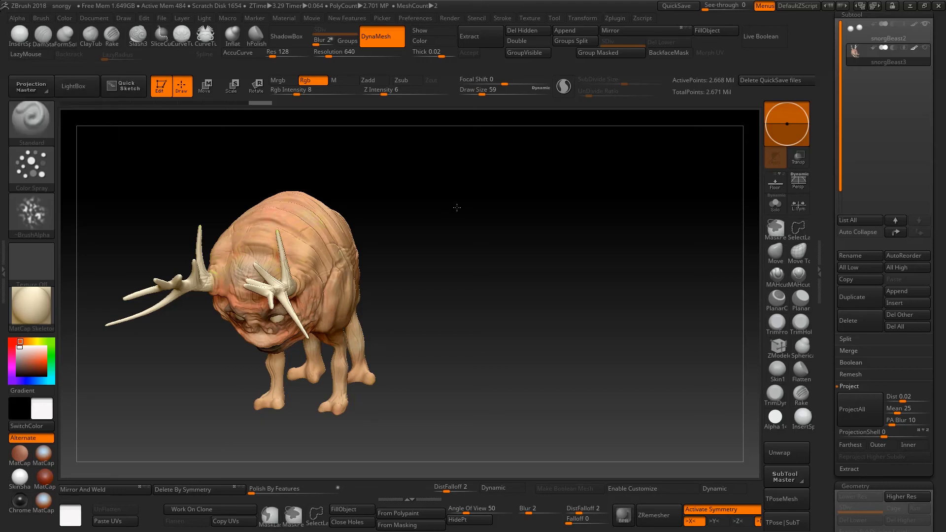
# Switch to ZBrush and duplicate the high-resolution snorgBeast3 subtool
pyautogui.moveTo(457, 207); pyautogui.dragTo(437, 189)
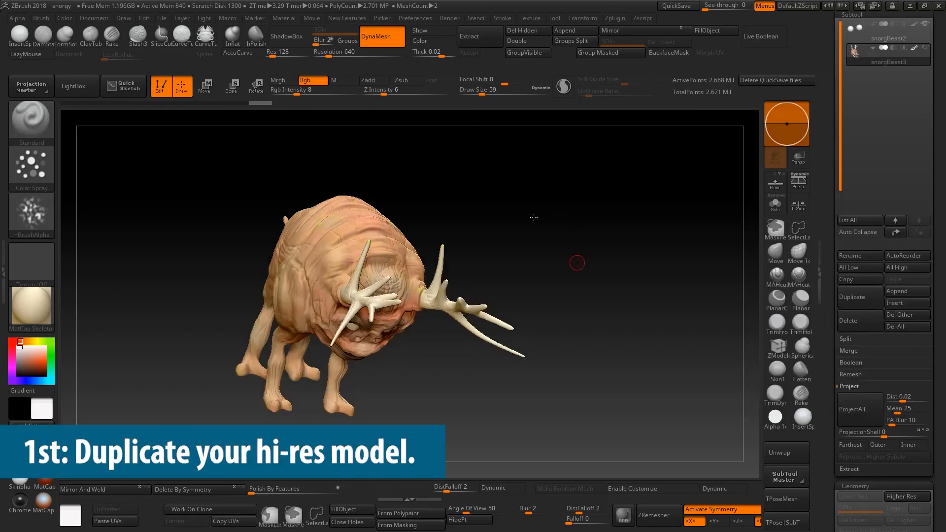
pyautogui.moveTo(575, 262); pyautogui.dragTo(567, 223)
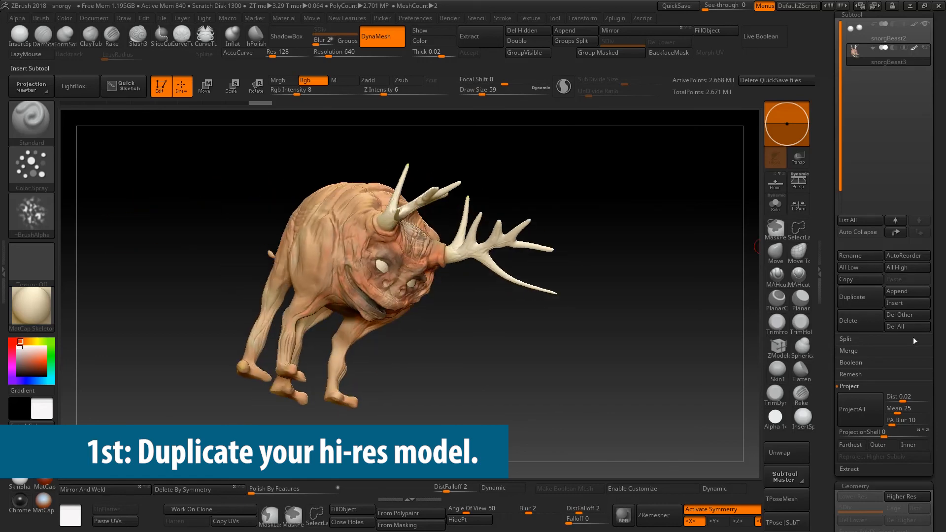
pyautogui.moveTo(942, 520); pyautogui.dragTo(944, 391)
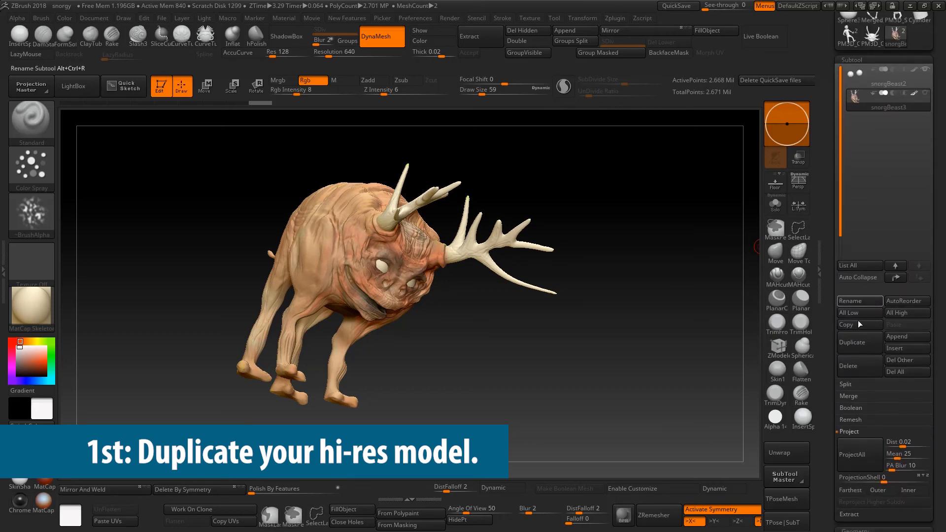
pyautogui.click(855, 344)
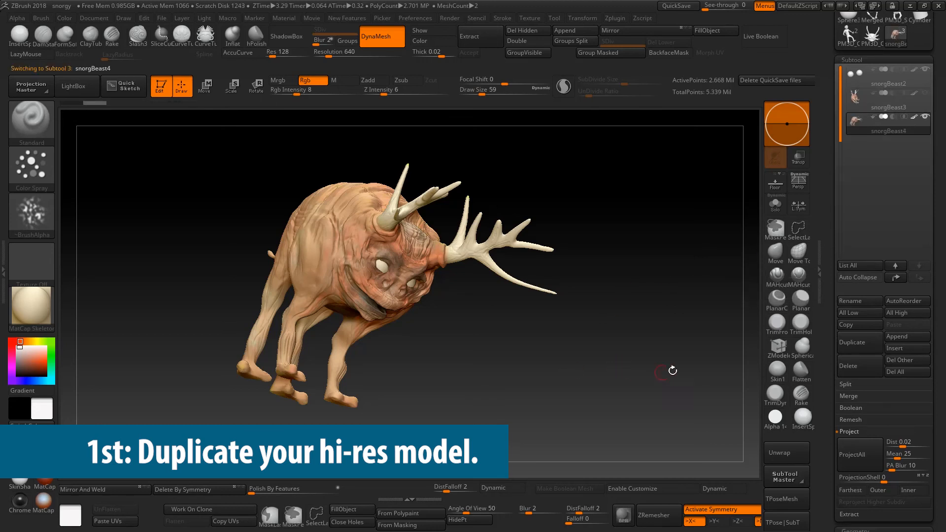
# Remesh the duplicated beast with ZRemesher using a target polygon count of 1
pyautogui.moveTo(942, 455); pyautogui.dragTo(932, 305)
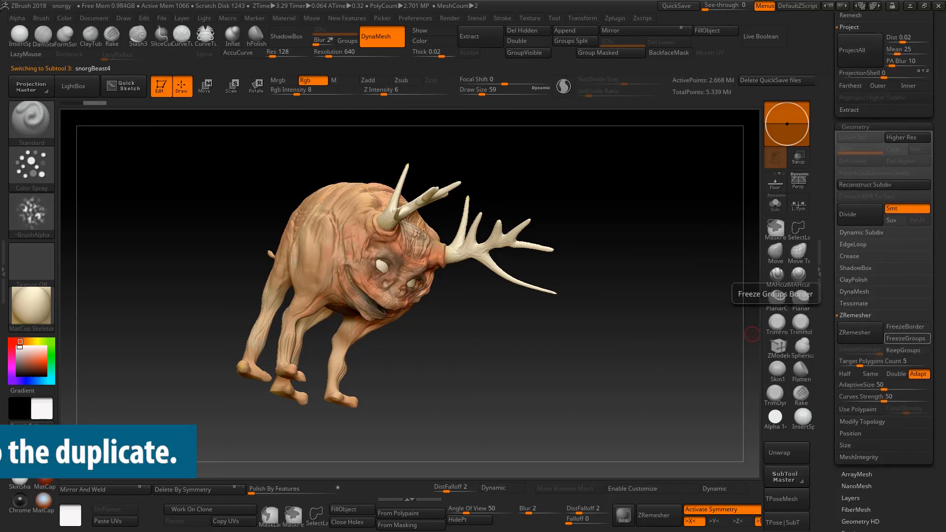
pyautogui.click(845, 366)
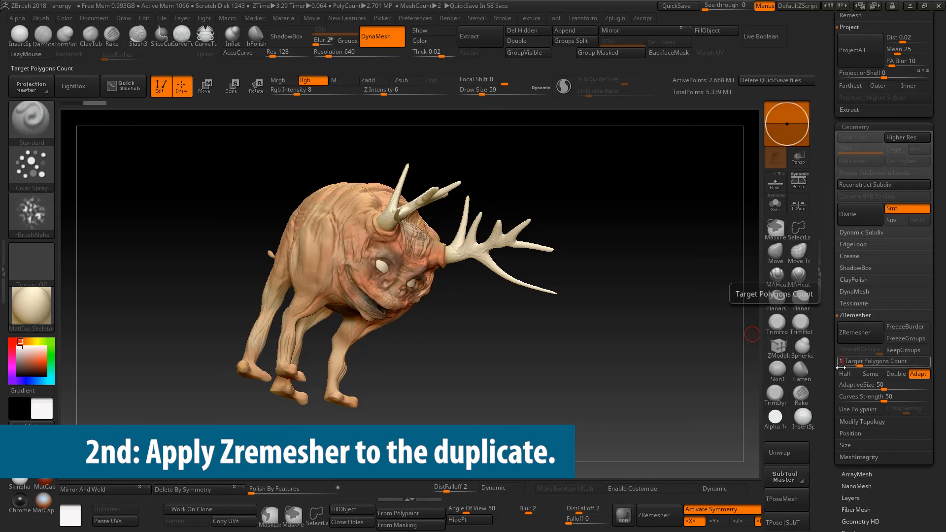
pyautogui.click(853, 339)
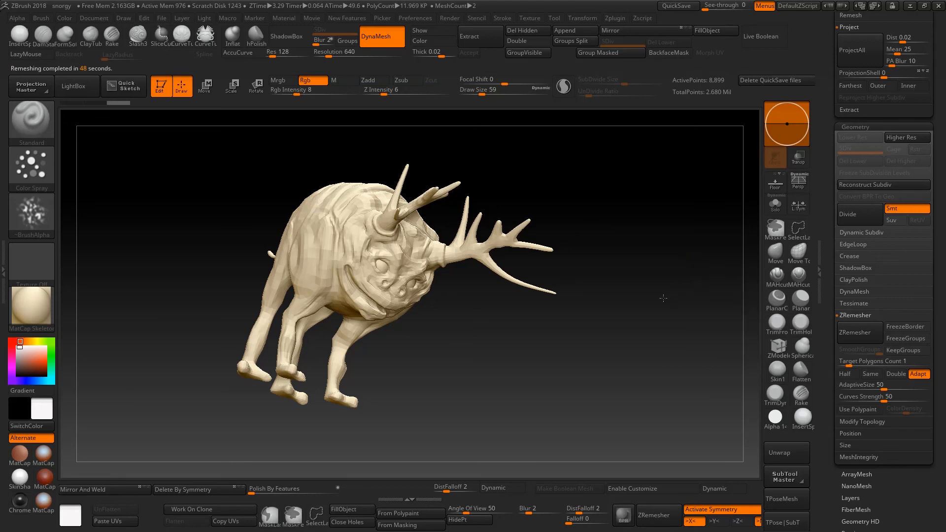
# Frame the remeshed beast in the view and display its polygon wireframe
pyautogui.moveTo(699, 276)
pyautogui.mouseDown()
pyautogui.moveTo(606, 256)
pyautogui.moveTo(664, 268)
pyautogui.moveTo(626, 324)
pyautogui.moveTo(587, 335)
pyautogui.moveTo(564, 262)
pyautogui.moveTo(572, 232)
pyautogui.moveTo(634, 253)
pyautogui.moveTo(606, 273)
pyautogui.moveTo(613, 312)
pyautogui.moveTo(612, 300)
pyautogui.mouseUp()
pyautogui.press('f')
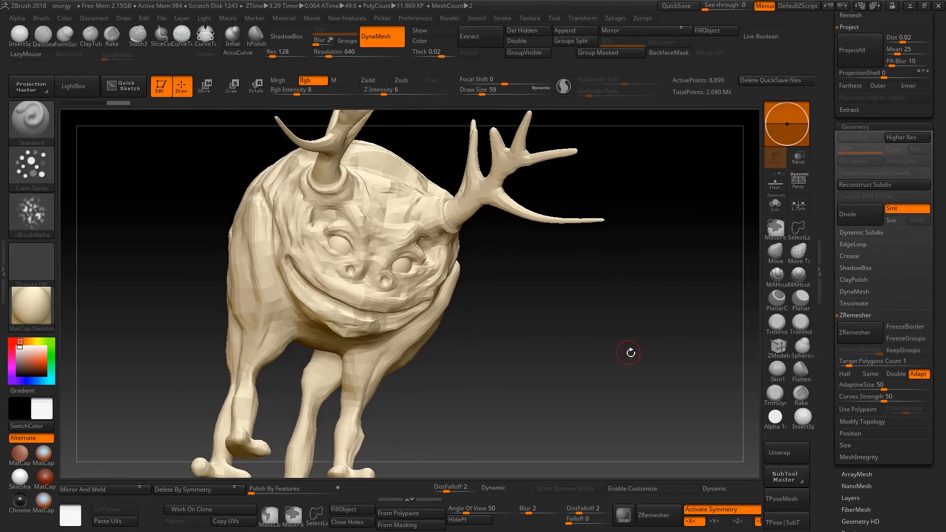
pyautogui.hotkey('shift', 'f')
pyautogui.moveTo(624, 356)
pyautogui.mouseDown()
pyautogui.moveTo(635, 370)
pyautogui.moveTo(666, 364)
pyautogui.moveTo(572, 360)
pyautogui.moveTo(641, 350)
pyautogui.moveTo(617, 342)
pyautogui.moveTo(587, 350)
pyautogui.moveTo(601, 356)
pyautogui.moveTo(581, 374)
pyautogui.moveTo(610, 354)
pyautogui.mouseUp()
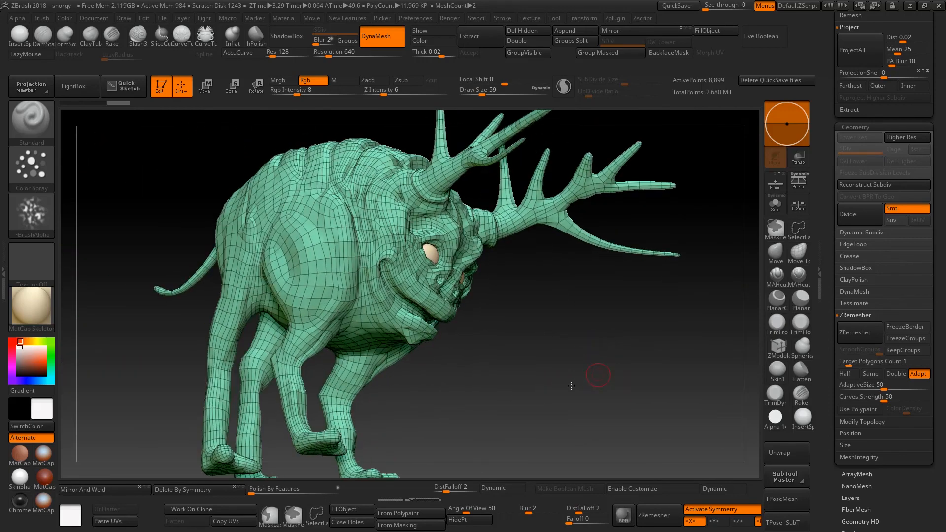
# Try a second ZRemesher pass on the duplicate, inspect the mesh and undo the pass
pyautogui.moveTo(571, 386); pyautogui.dragTo(700, 365)
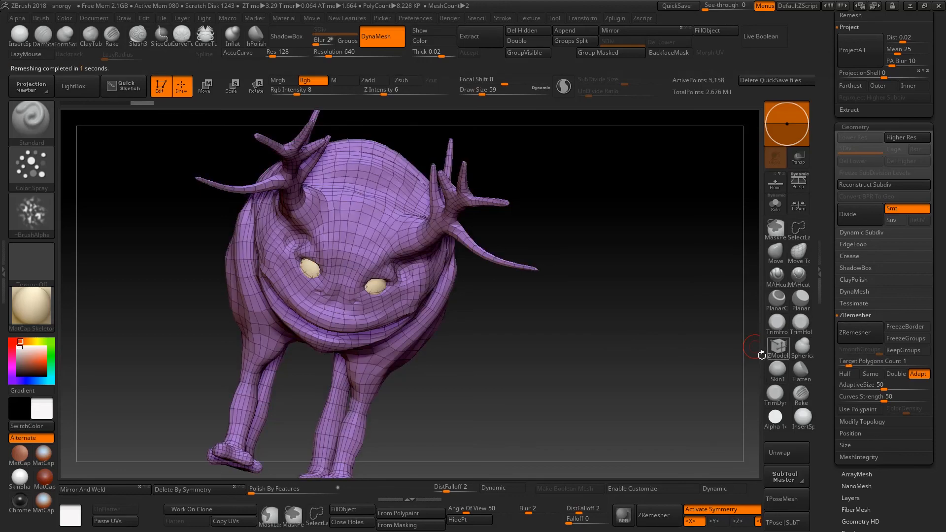
pyautogui.moveTo(646, 348); pyautogui.dragTo(537, 363)
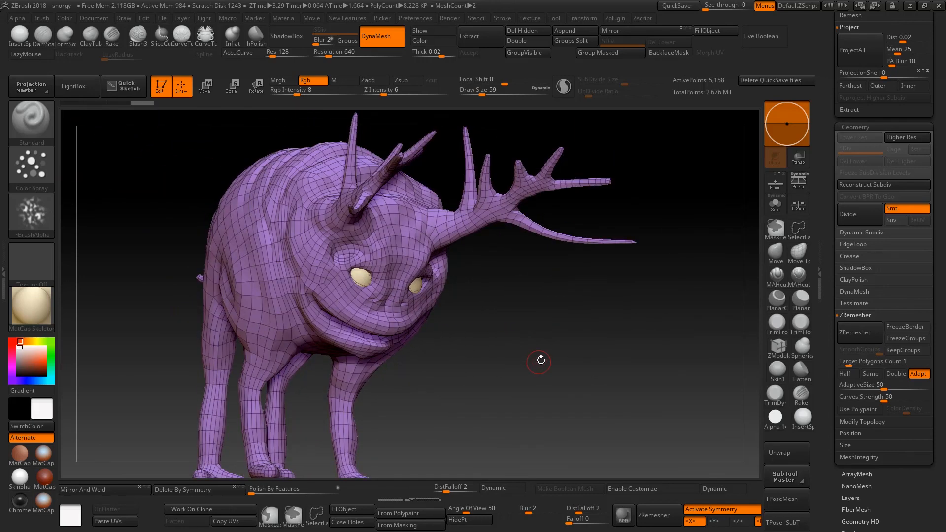
pyautogui.hotkey('ctrl', 'z')
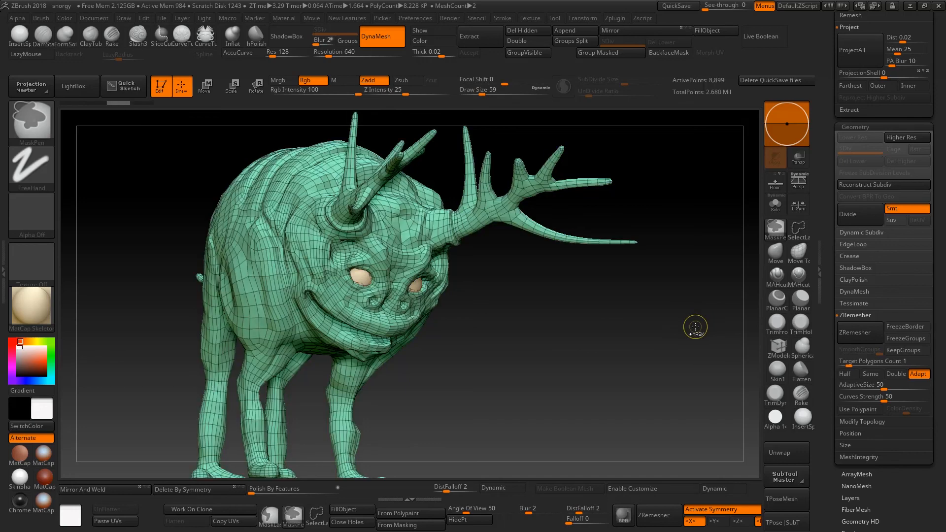
# Start exporting the remeshed duplicate to the My Book (D:) drive, choosing the Maya .ma file format
pyautogui.moveTo(649, 338); pyautogui.dragTo(644, 326)
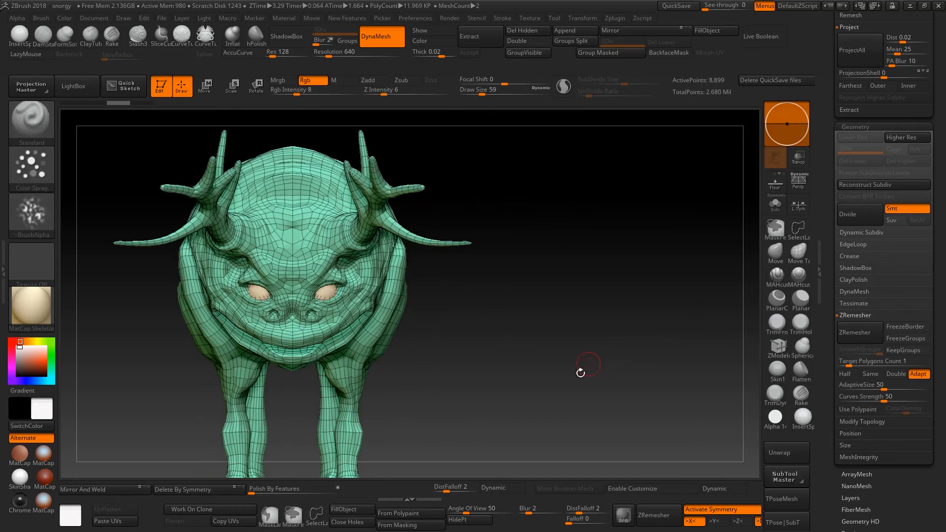
pyautogui.keyDown('alt'); pyautogui.moveTo(581, 373); pyautogui.dragTo(564, 328); pyautogui.keyUp('alt')
pyautogui.moveTo(498, 357)
pyautogui.mouseDown()
pyautogui.moveTo(562, 348)
pyautogui.moveTo(558, 368)
pyautogui.moveTo(502, 354)
pyautogui.moveTo(513, 363)
pyautogui.mouseUp()
pyautogui.moveTo(647, 303); pyautogui.dragTo(681, 295)
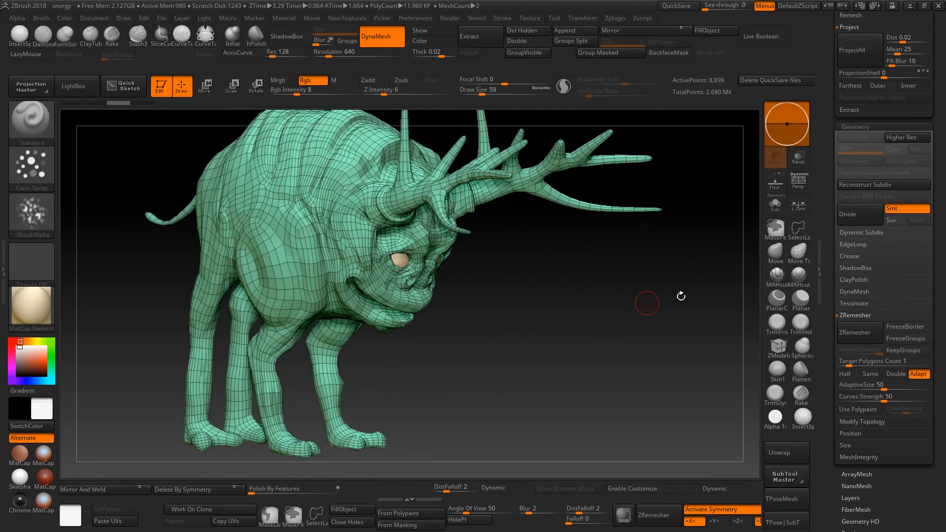
pyautogui.scroll(8, 945, 254)
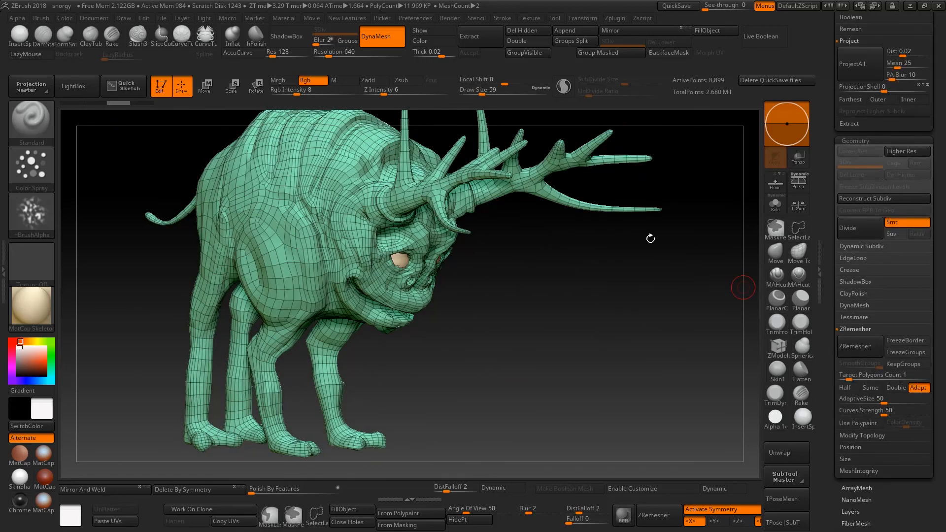
pyautogui.scroll(8, 945, 213)
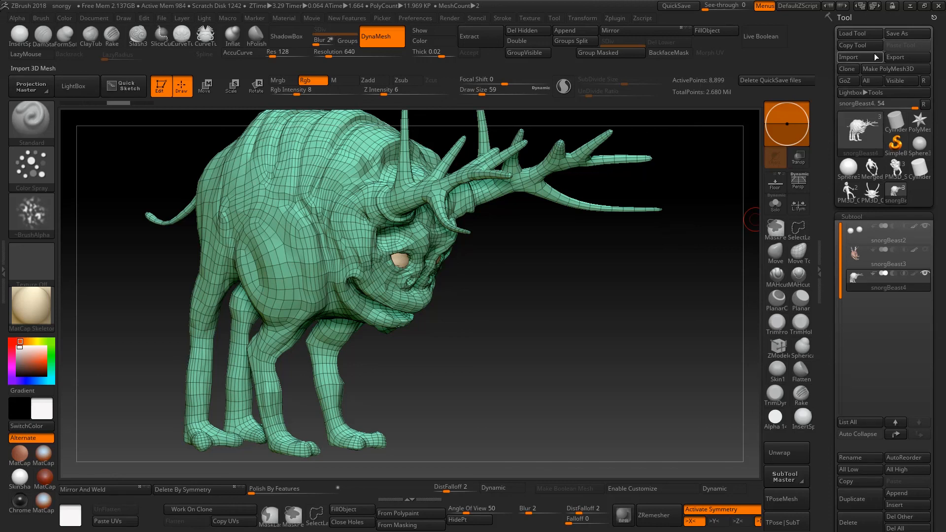
pyautogui.click(901, 58)
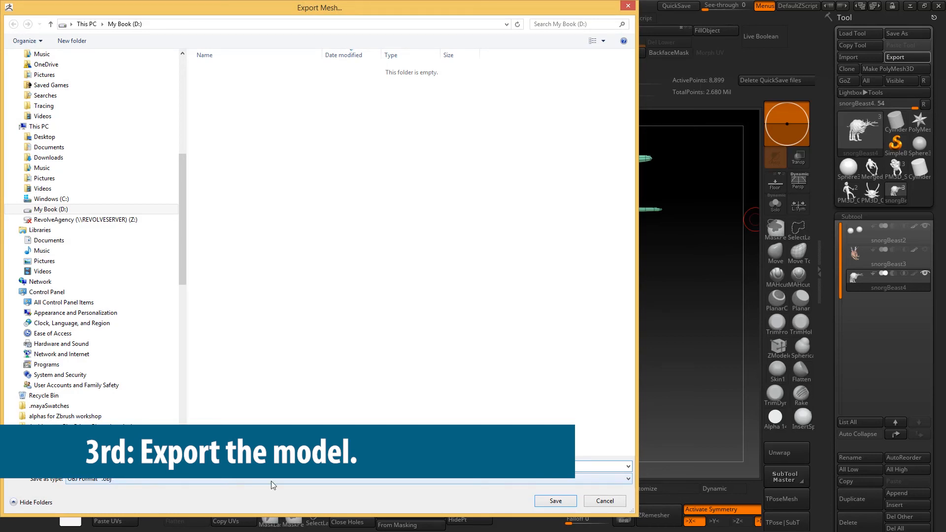
pyautogui.click(565, 479)
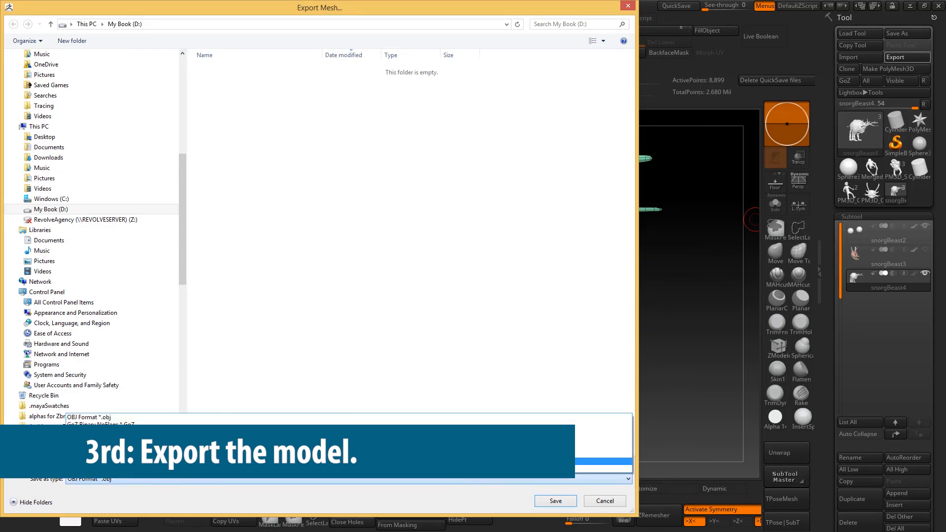
pyautogui.click(148, 458)
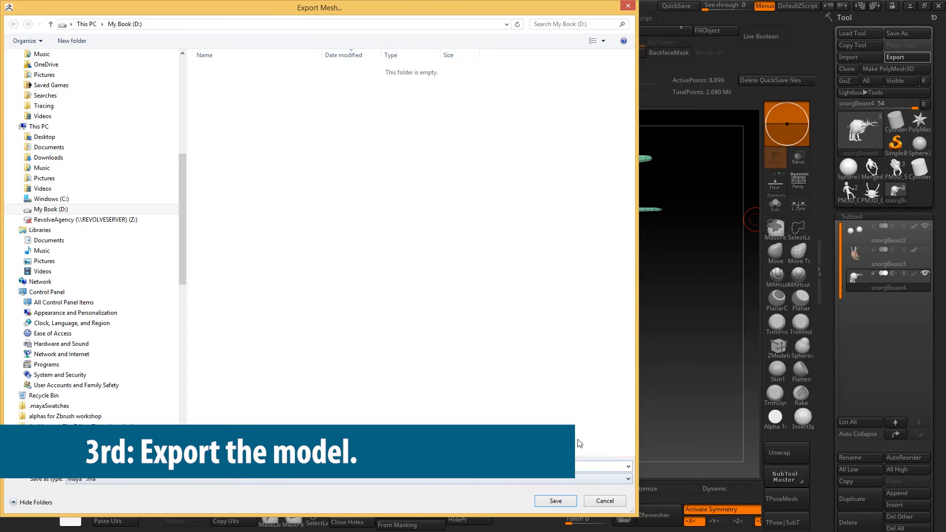